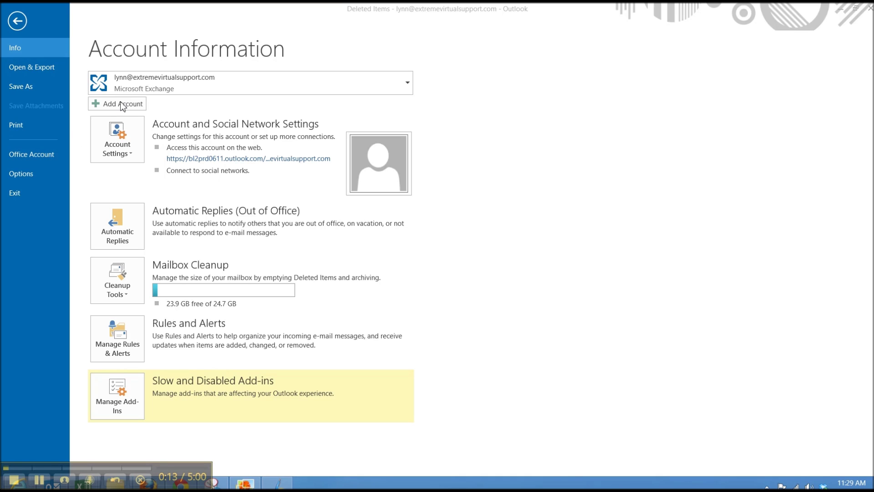
Set the Office background to Doodle Circles and the Office theme to Dark Gray, then return to mail.
{"action": "left_click", "coordinate": [119, 151]}
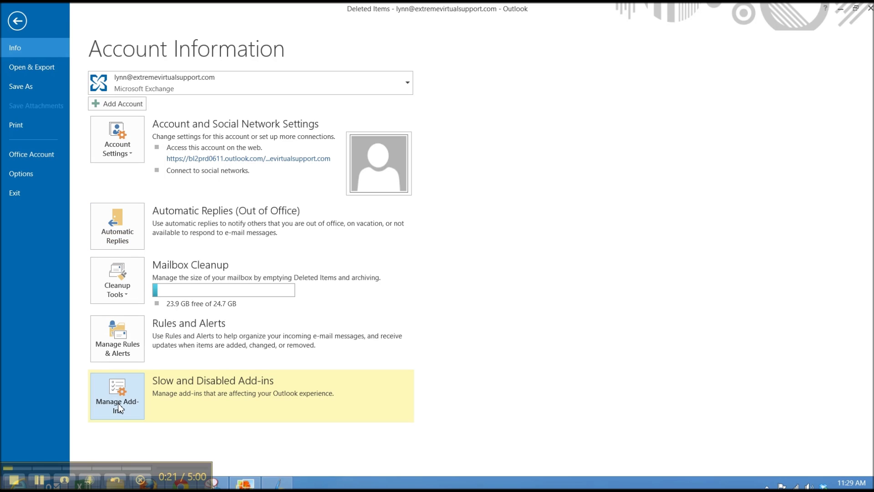
{"action": "left_click", "coordinate": [34, 154]}
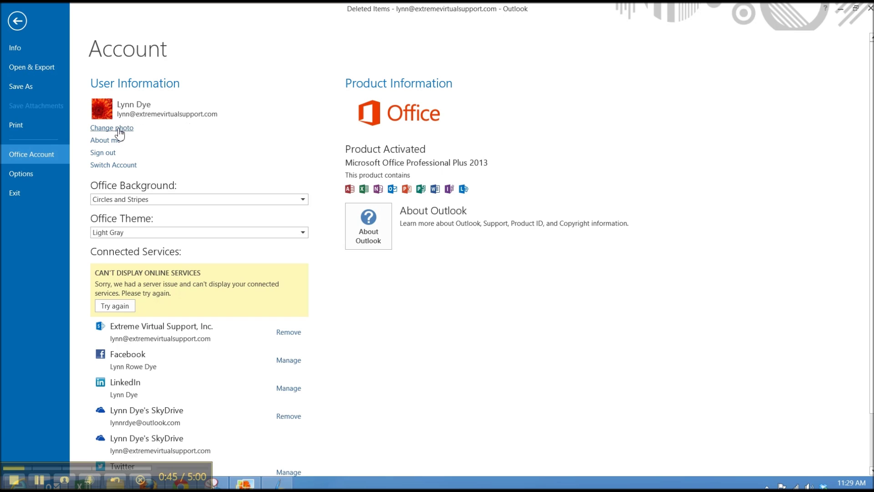
{"action": "left_click", "coordinate": [302, 199]}
{"action": "left_click", "coordinate": [213, 267]}
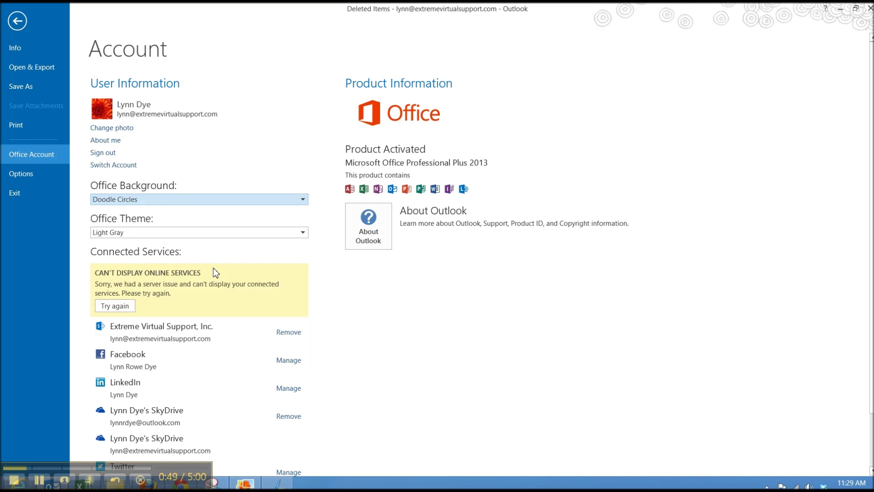
{"action": "left_click", "coordinate": [222, 233]}
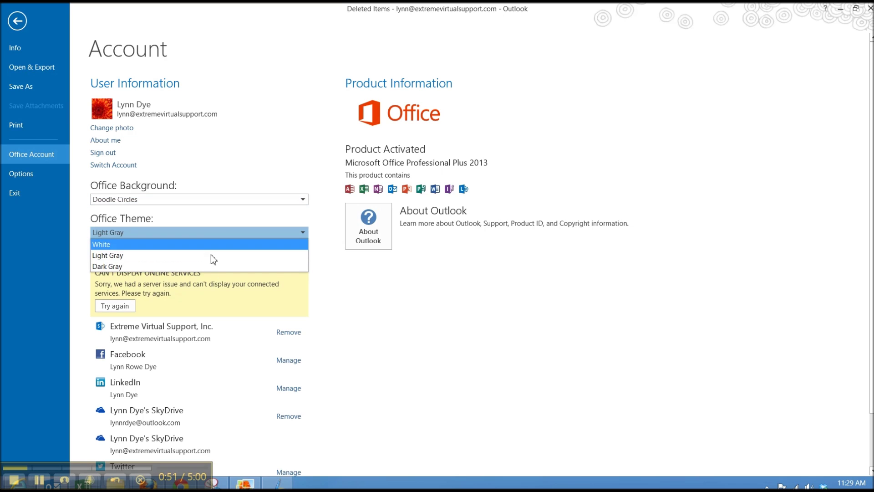
{"action": "left_click", "coordinate": [208, 267]}
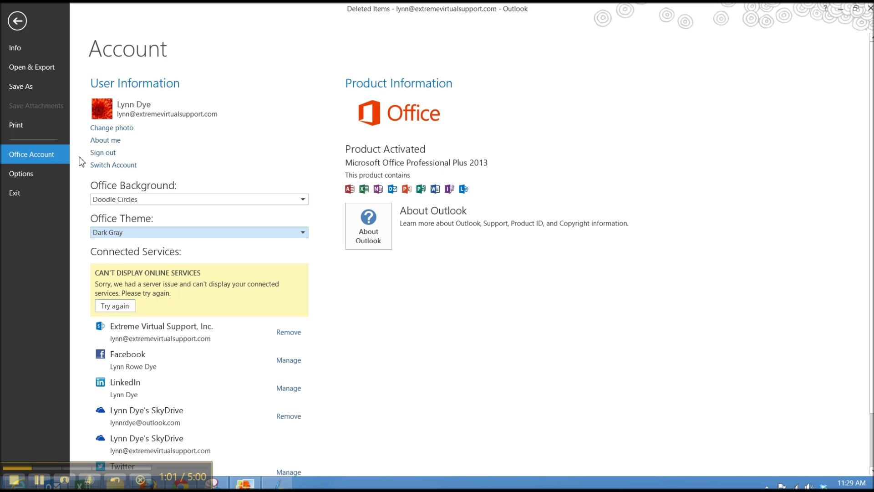
{"action": "left_click", "coordinate": [22, 24]}
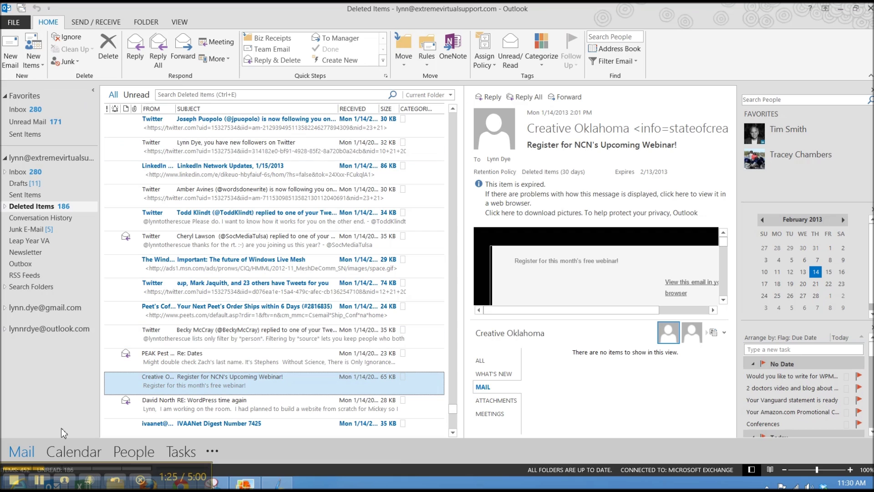
Peek at the Calendar and page it forward two months.
{"action": "mouse_move", "coordinate": [73, 453]}
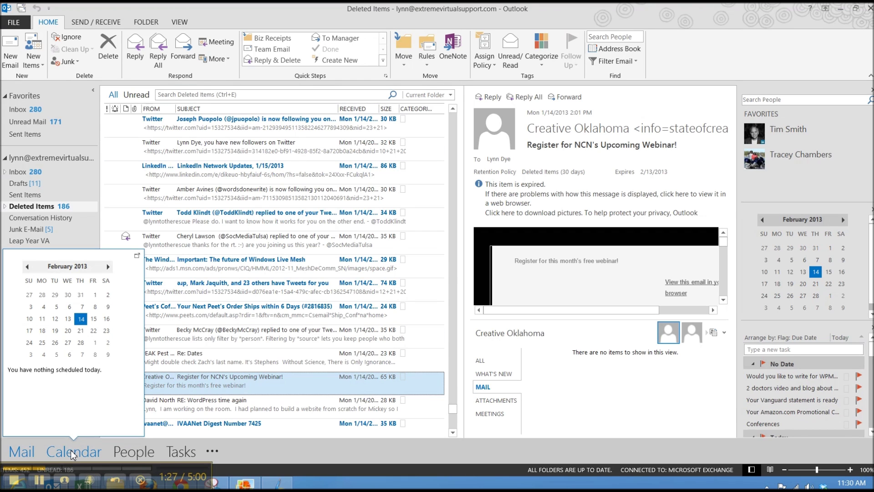
{"action": "left_click", "coordinate": [109, 268]}
{"action": "left_click", "coordinate": [108, 268]}
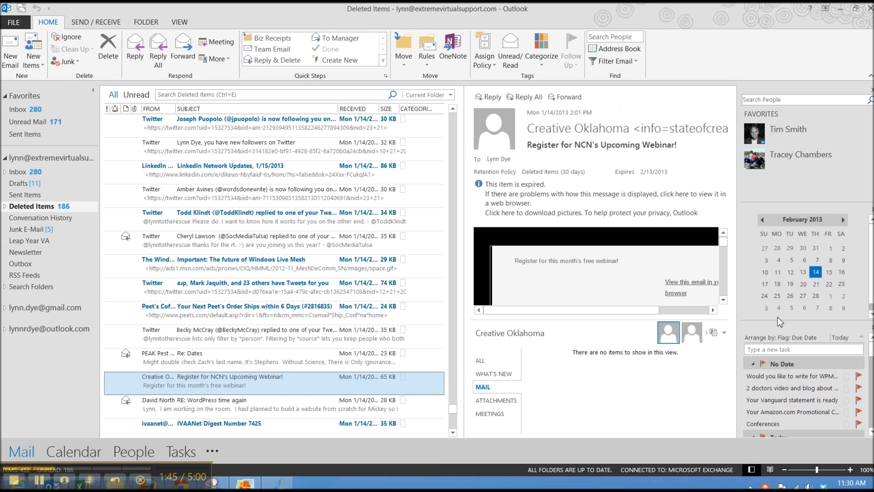
Turn off Tasks in the To-Do Bar from the View tab.
{"action": "left_click", "coordinate": [180, 23]}
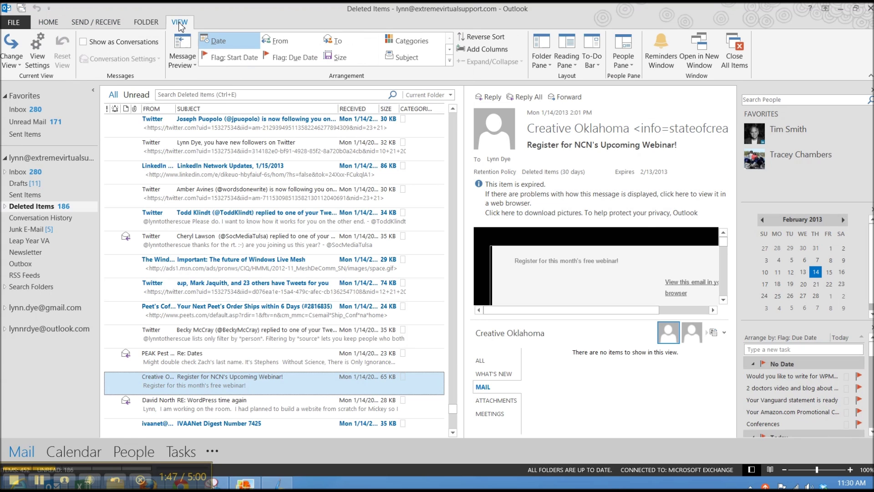
{"action": "left_click", "coordinate": [593, 65]}
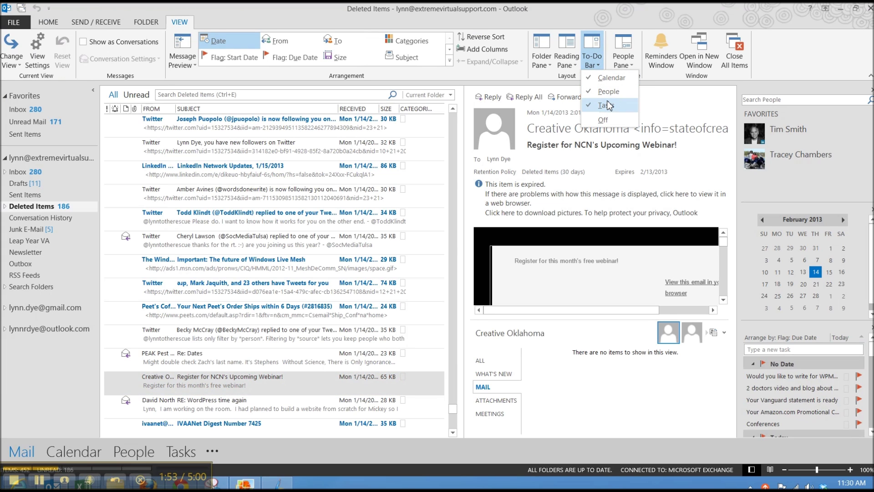
{"action": "left_click", "coordinate": [591, 110]}
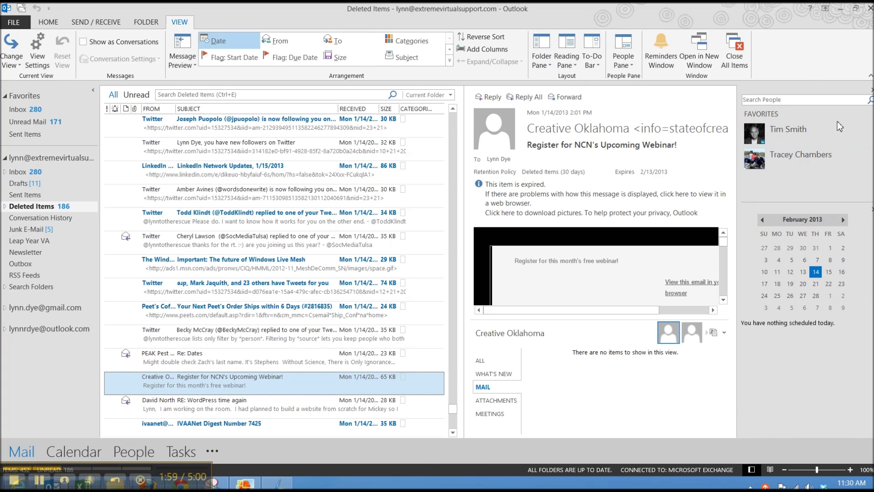
Inspect the favorite contacts' cards in the To-Do Bar, expanding one to full details.
{"action": "mouse_move", "coordinate": [835, 133]}
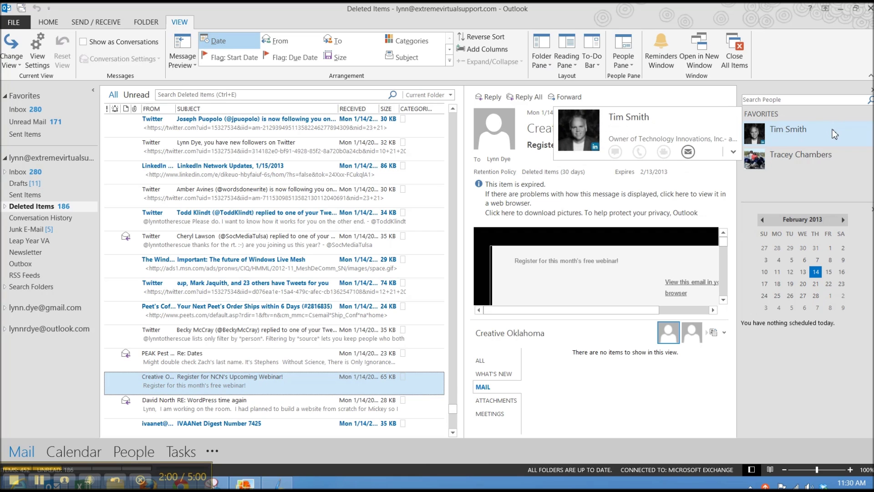
{"action": "right_click", "coordinate": [834, 156]}
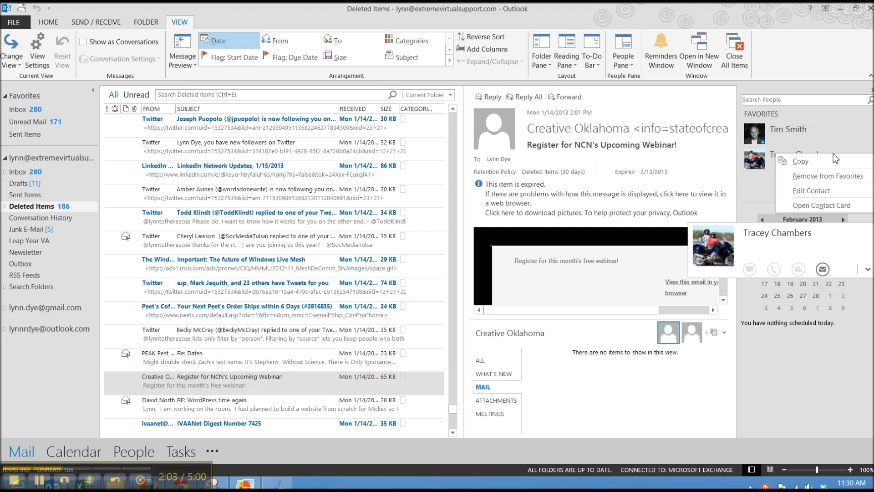
{"action": "left_click", "coordinate": [771, 160]}
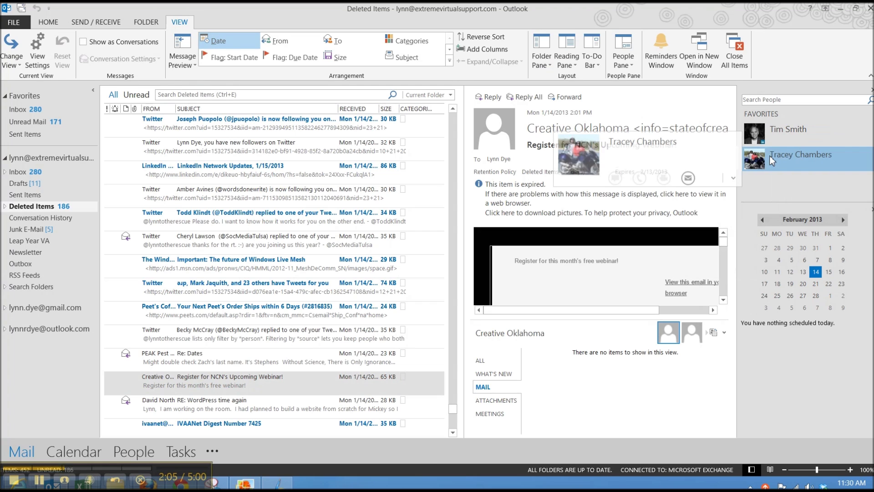
{"action": "left_click", "coordinate": [733, 178]}
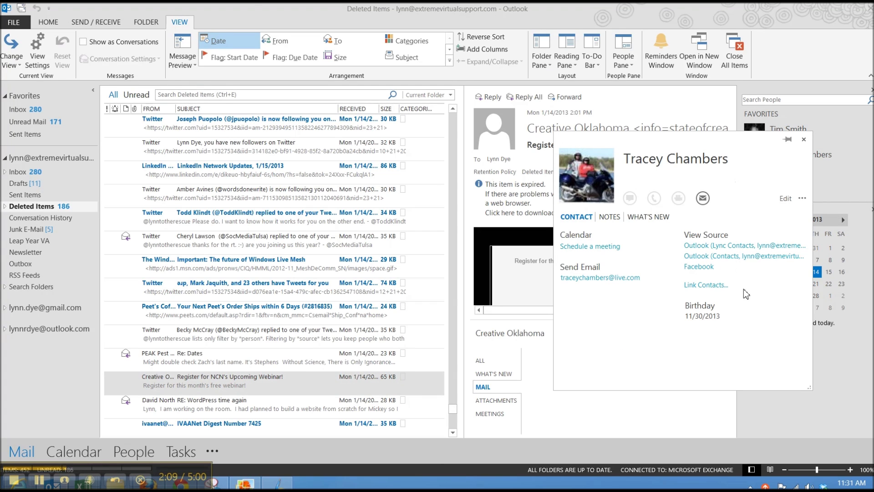
{"action": "mouse_move", "coordinate": [843, 133]}
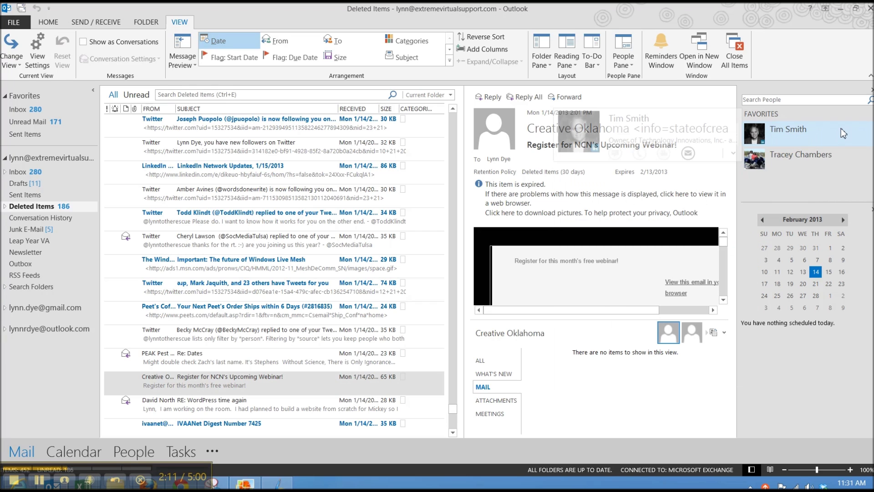
{"action": "mouse_move", "coordinate": [833, 165]}
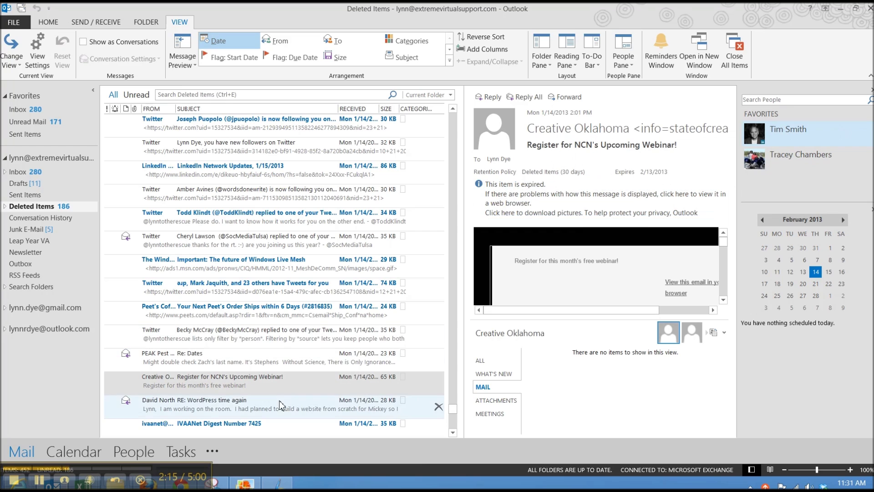
{"action": "mouse_move", "coordinate": [502, 130]}
Open 'RE: WordPress time again', start an inline reply, then discard the draft.
{"action": "left_click", "coordinate": [210, 407]}
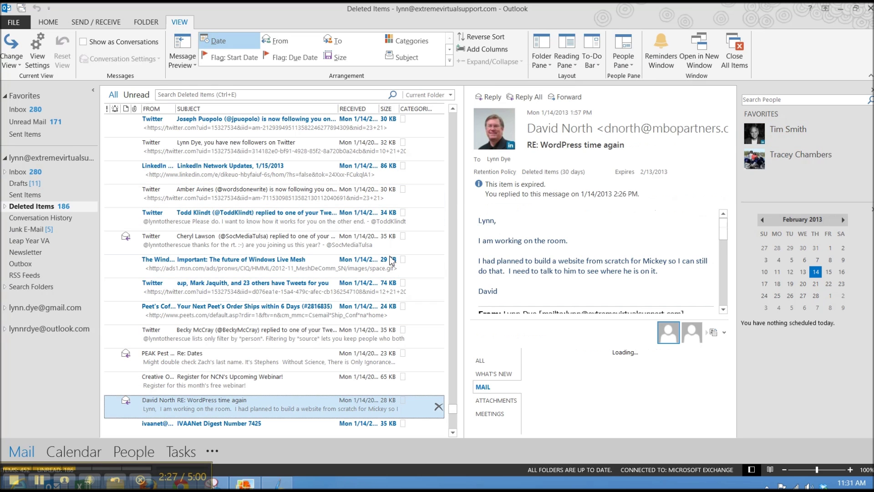
{"action": "left_click", "coordinate": [490, 97]}
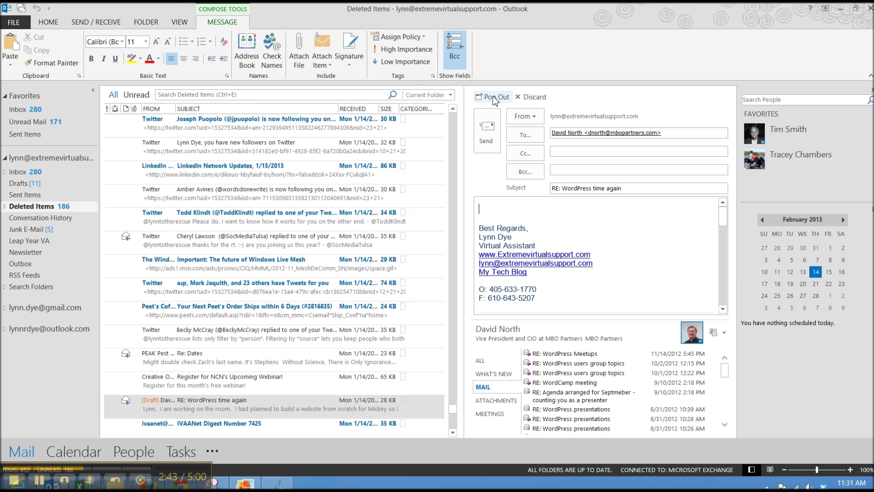
{"action": "left_click", "coordinate": [520, 98]}
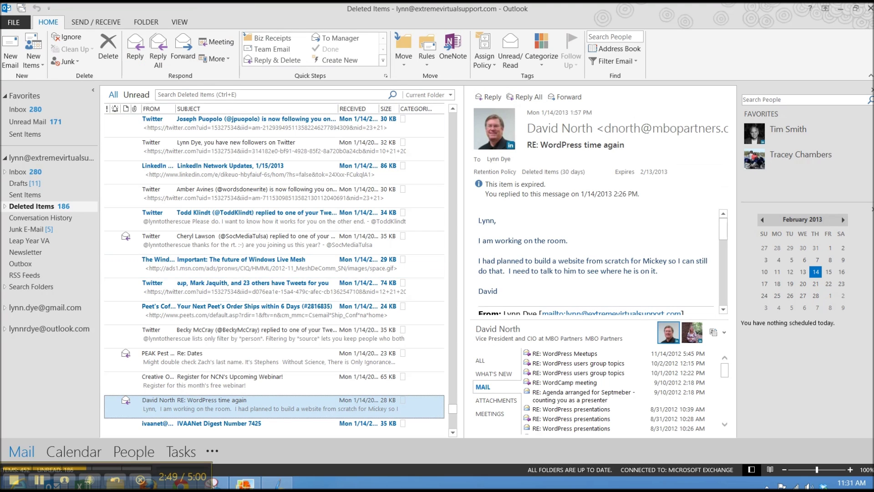
Start a new email and preview Online Pictures from the Insert tab without inserting anything.
{"action": "left_click", "coordinate": [10, 50]}
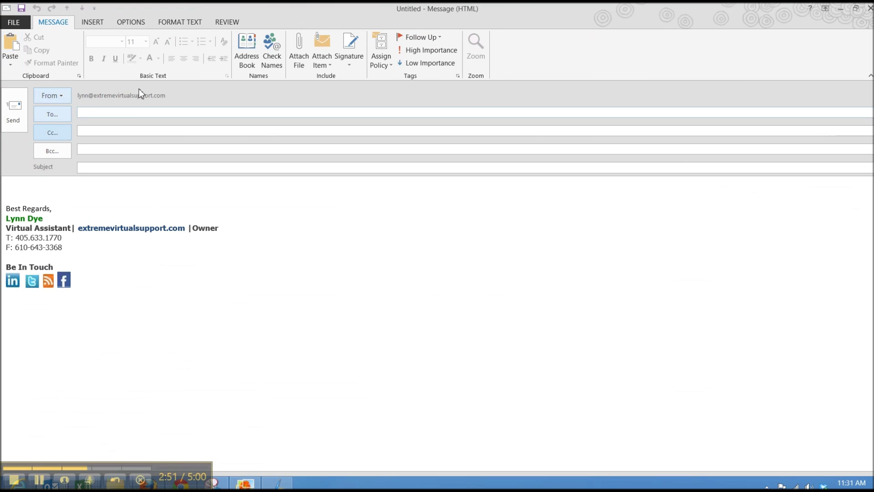
{"action": "left_click", "coordinate": [93, 22]}
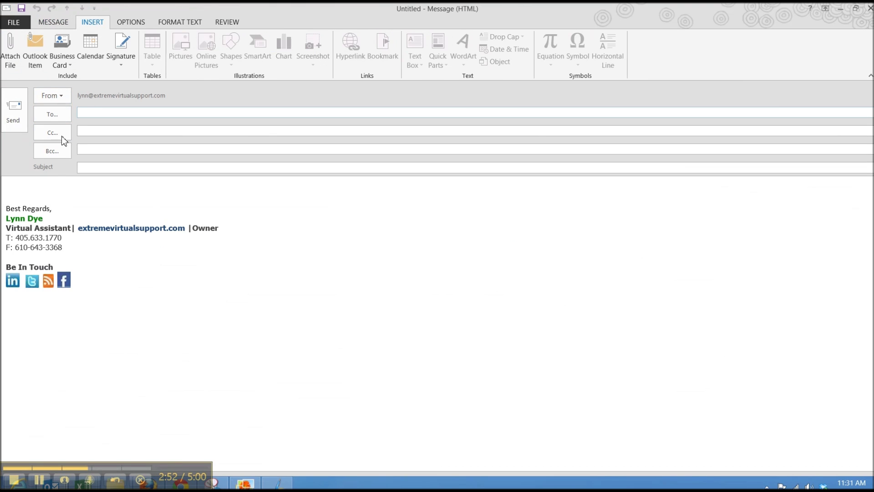
{"action": "left_click", "coordinate": [53, 190]}
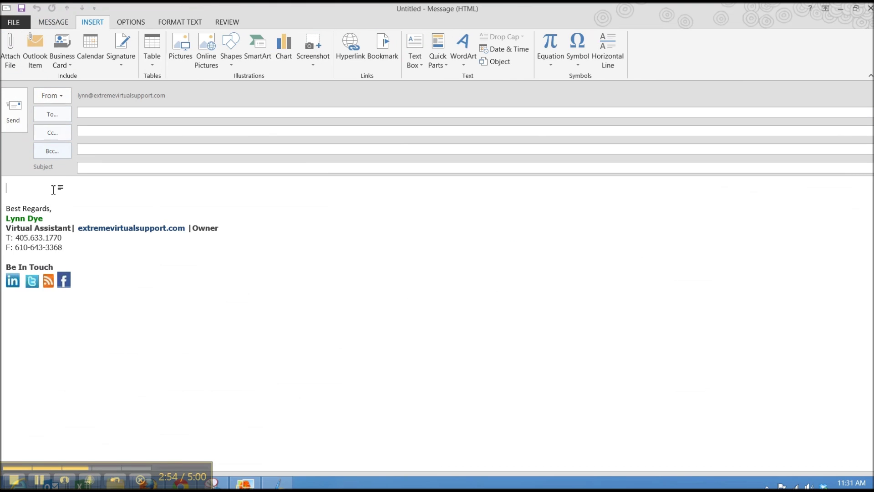
{"action": "left_click", "coordinate": [210, 57]}
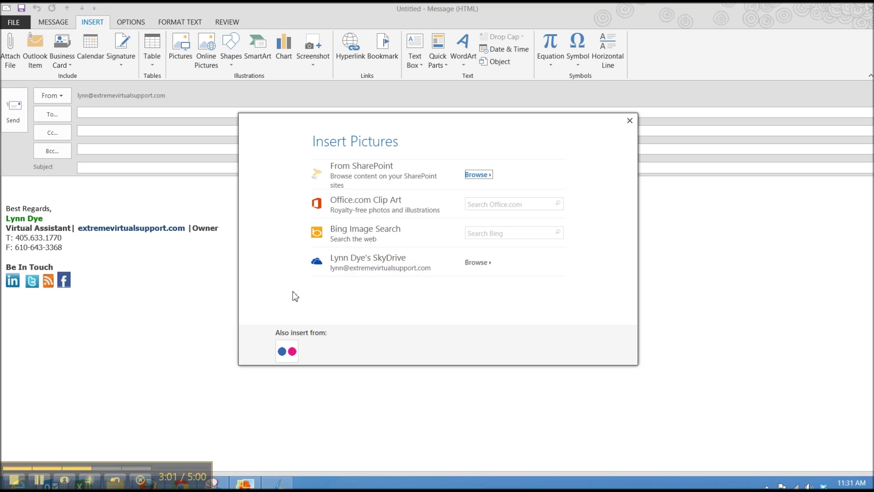
{"action": "left_click", "coordinate": [630, 120]}
Embed an Excel spreadsheet table in the message body, then close the message.
{"action": "left_click", "coordinate": [151, 62]}
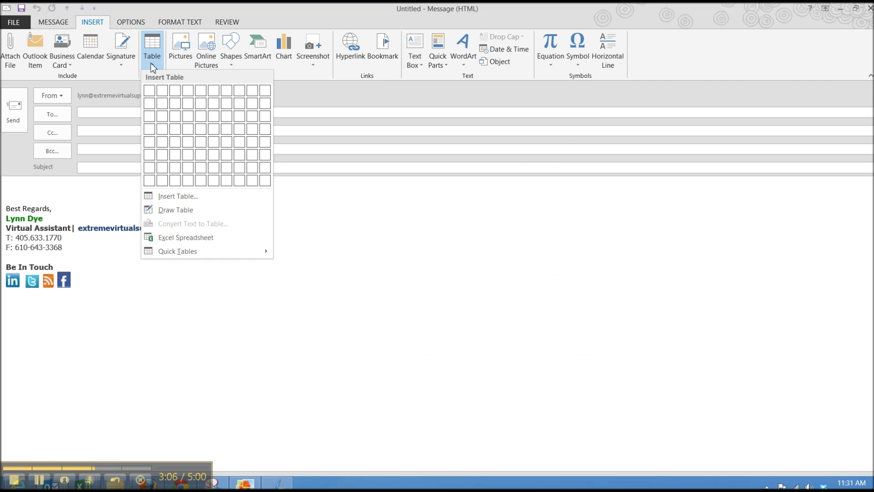
{"action": "left_click", "coordinate": [167, 237]}
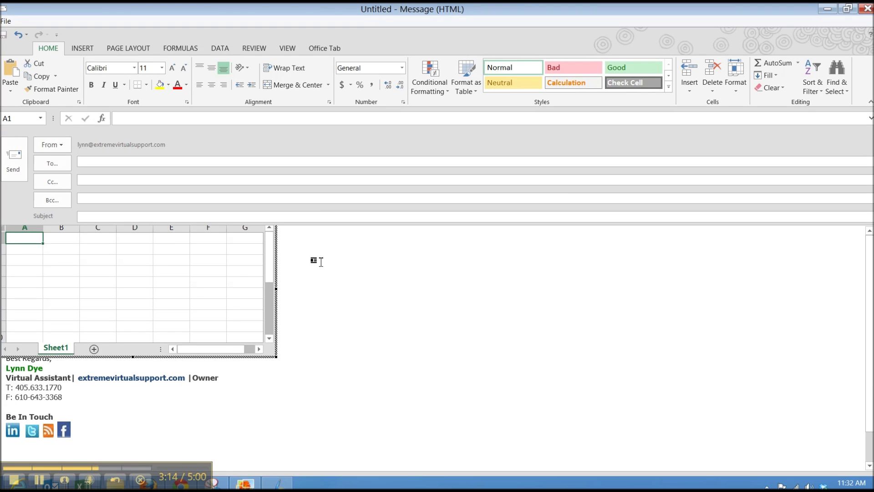
{"action": "left_click", "coordinate": [321, 261]}
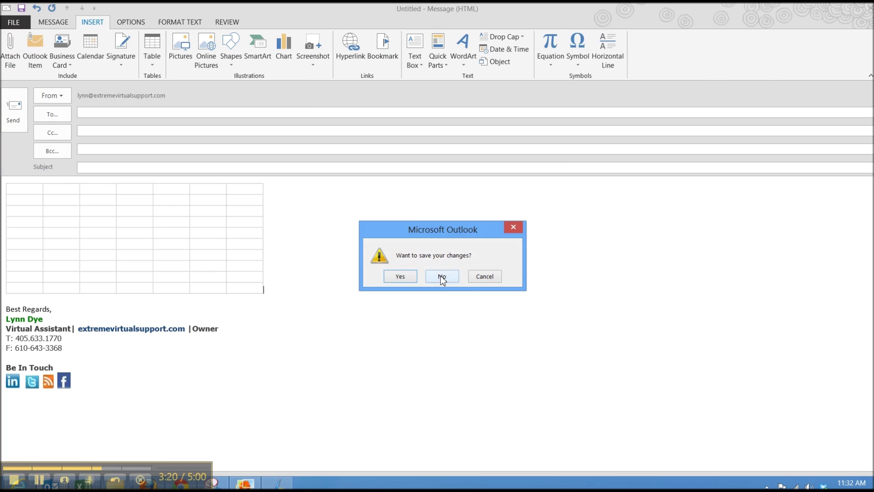
{"action": "left_click", "coordinate": [441, 276]}
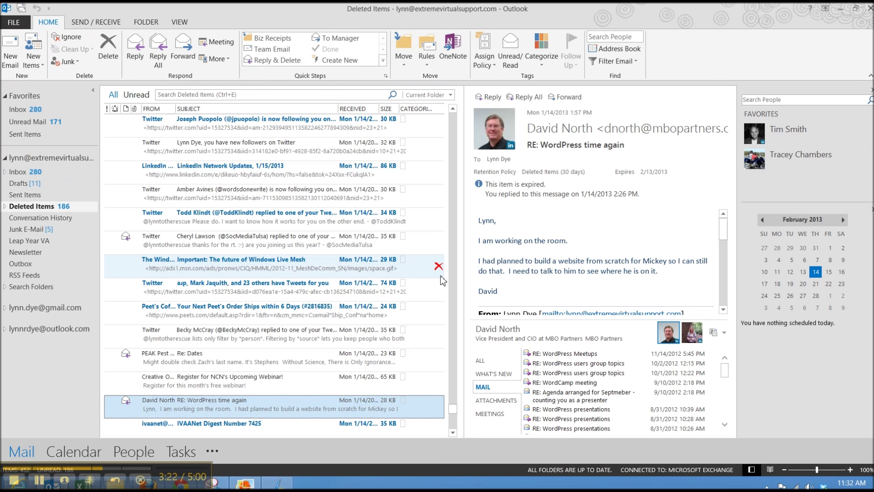
Drag the Donna-VA Coaching folder to the top of the Inbox subfolders, then collapse the Inbox.
{"action": "left_click", "coordinate": [5, 172]}
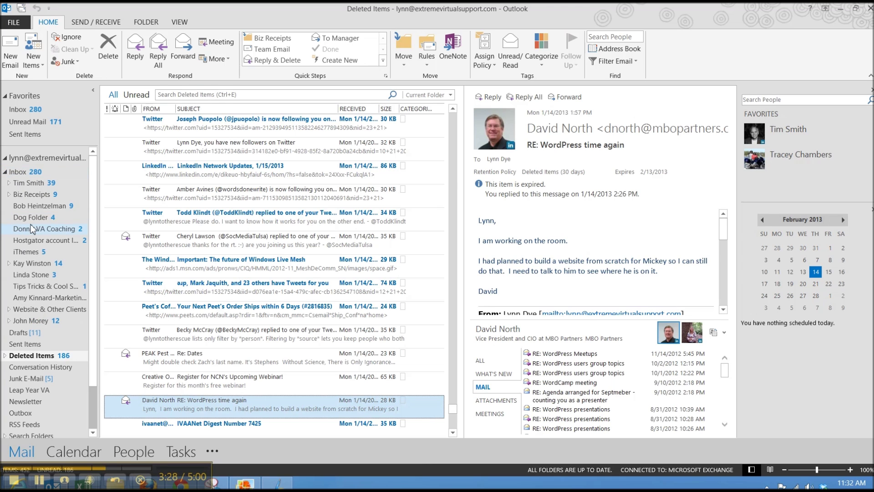
{"action": "left_click_drag", "start_coordinate": [31, 229], "coordinate": [31, 179]}
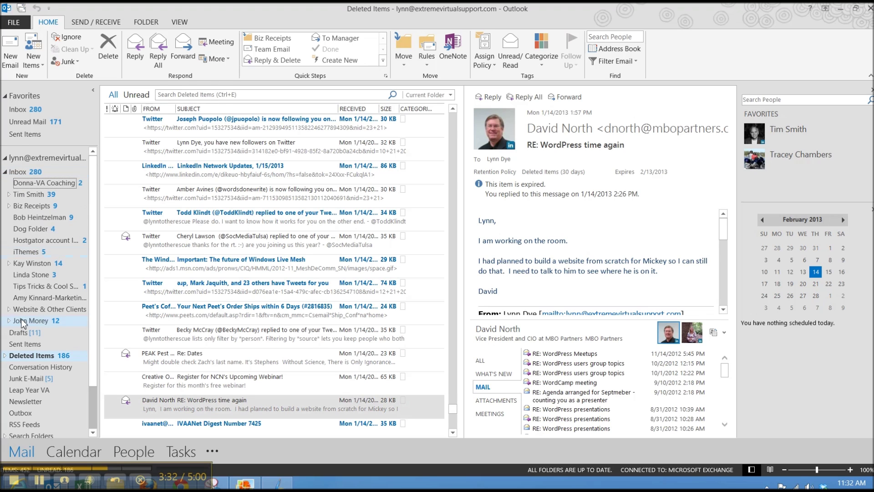
{"action": "left_click", "coordinate": [6, 173]}
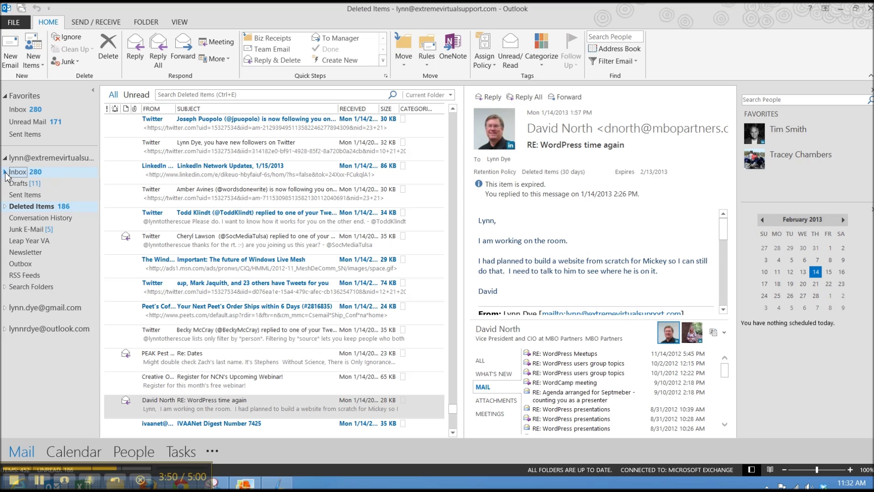
Review the People Pane social network accounts (Facebook, LinkedIn) and close the dialog with Finish.
{"action": "left_click", "coordinate": [179, 23]}
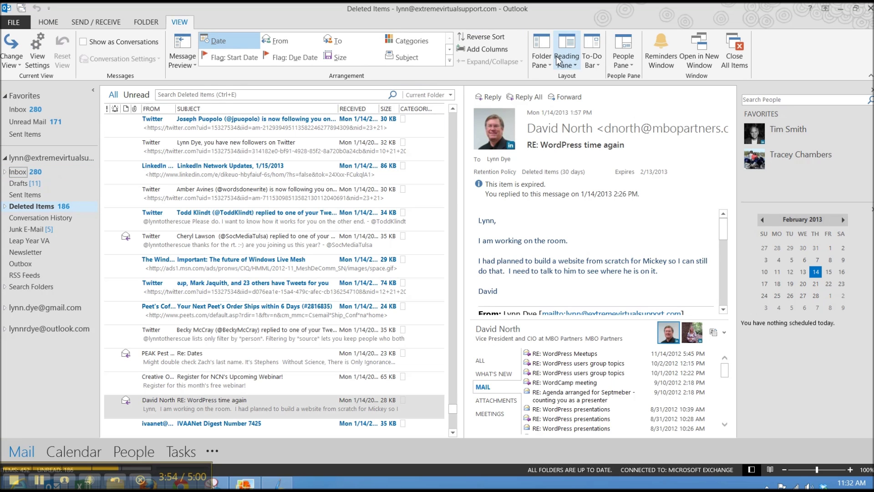
{"action": "left_click", "coordinate": [620, 65]}
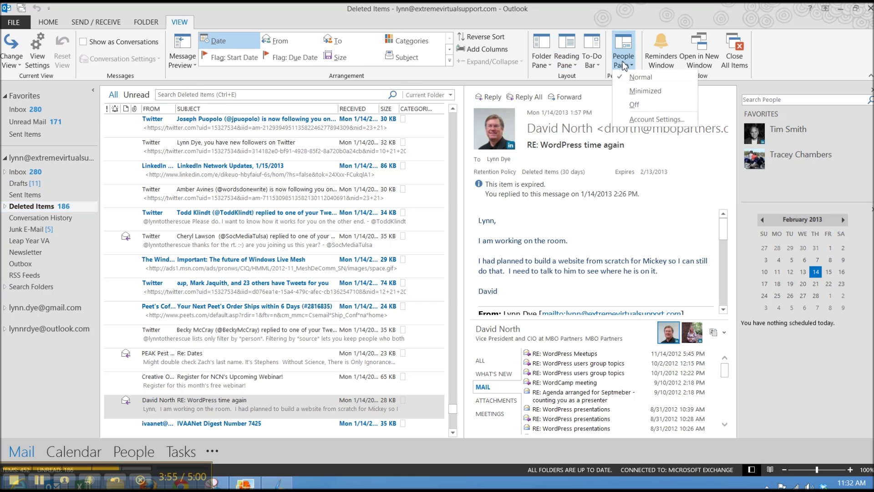
{"action": "left_click", "coordinate": [644, 120]}
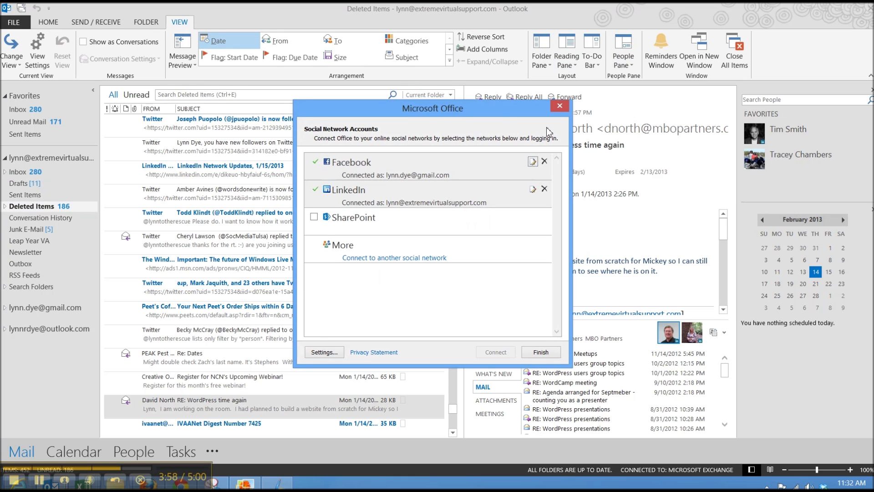
{"action": "left_click_drag", "start_coordinate": [500, 110], "coordinate": [444, 130]}
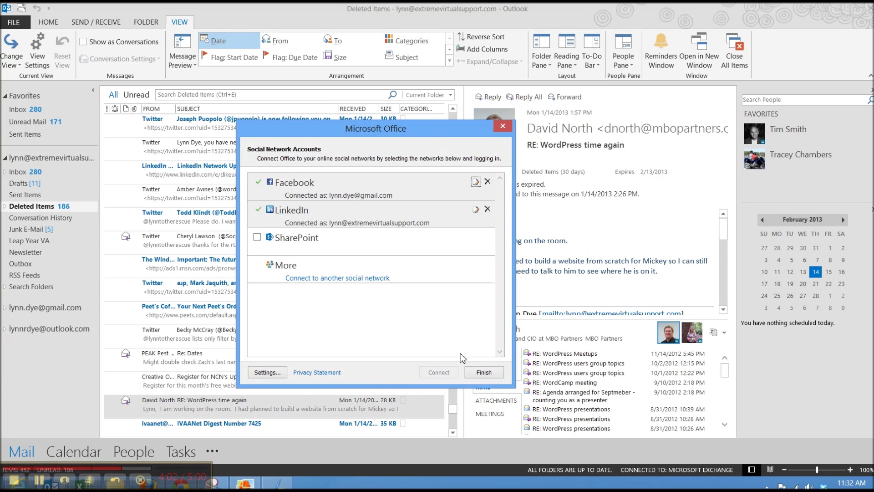
{"action": "left_click", "coordinate": [483, 372]}
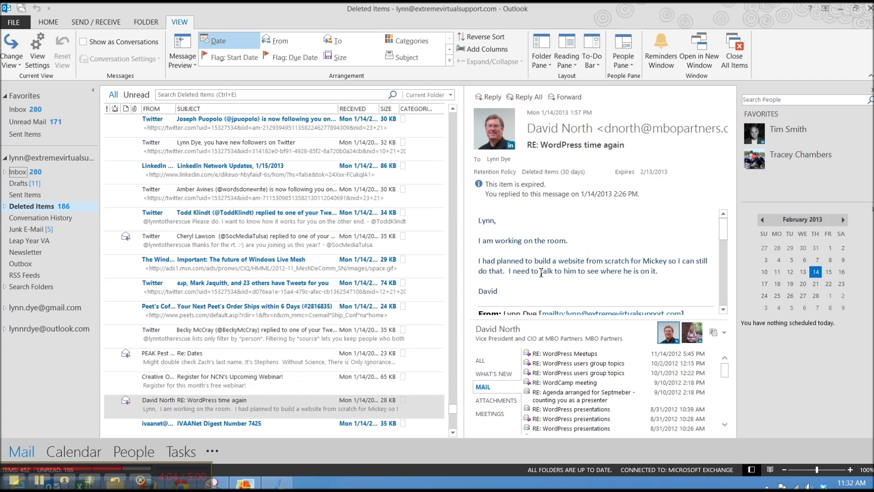